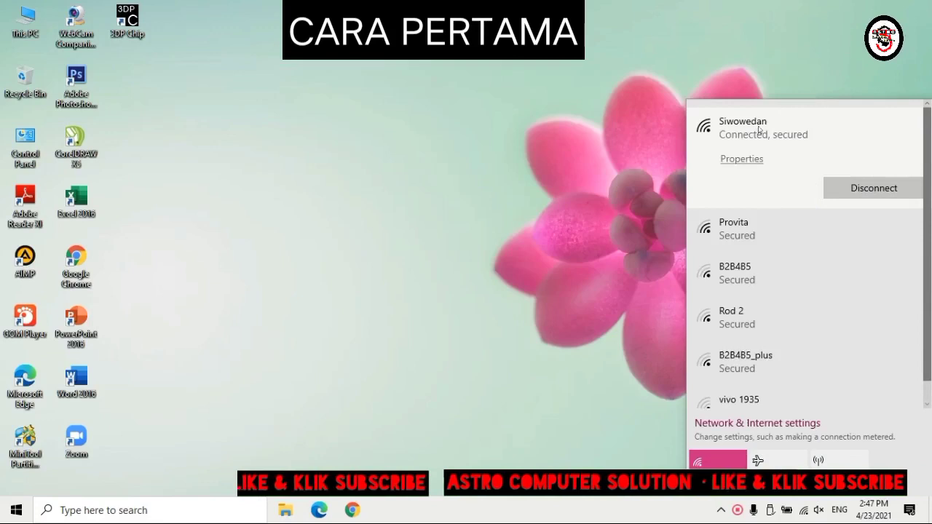
# Dismiss the Wi-Fi network list and refresh the desktop.
pyautogui.click(608, 201)
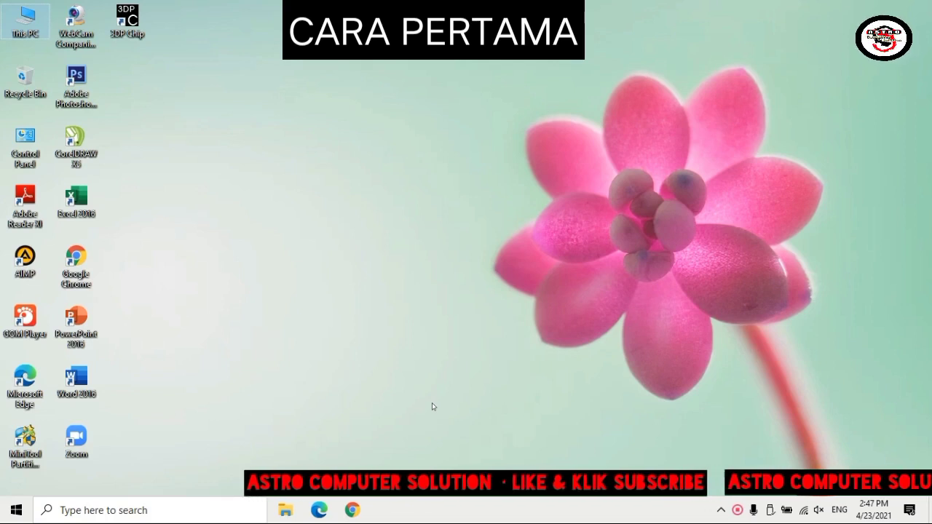
pyautogui.rightClick(475, 383)
pyautogui.click(527, 211)
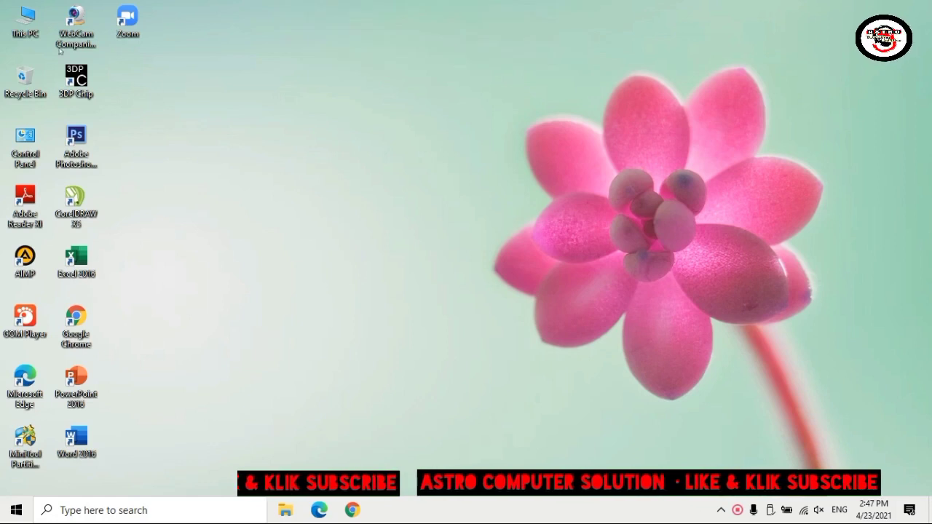
# Open Device Manager through This PC's Manage option and select ASUS Touchpad under Mice and other pointing devices.
pyautogui.rightClick(30, 26)
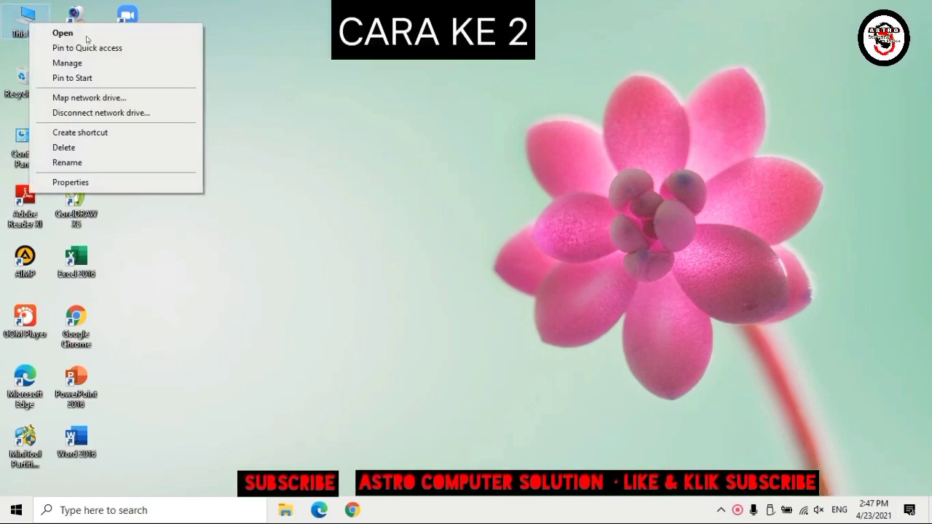
pyautogui.click(95, 64)
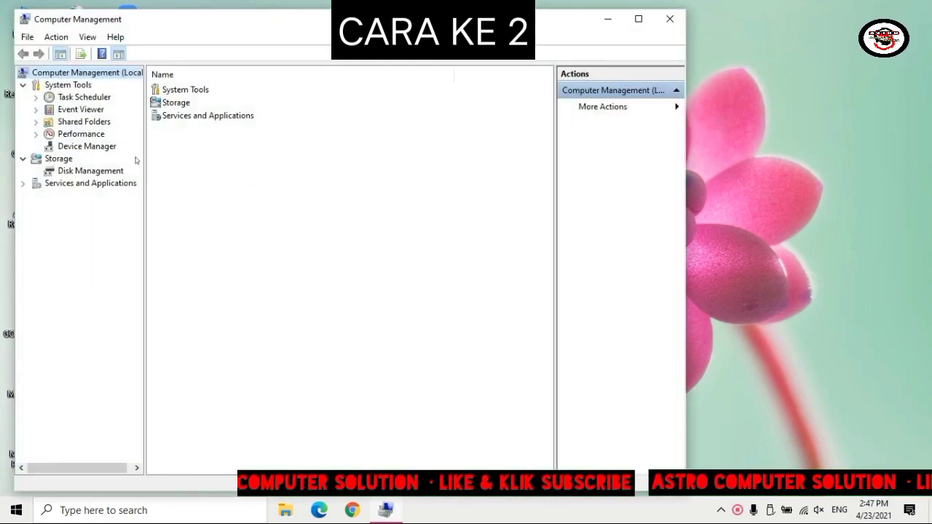
pyautogui.click(87, 146)
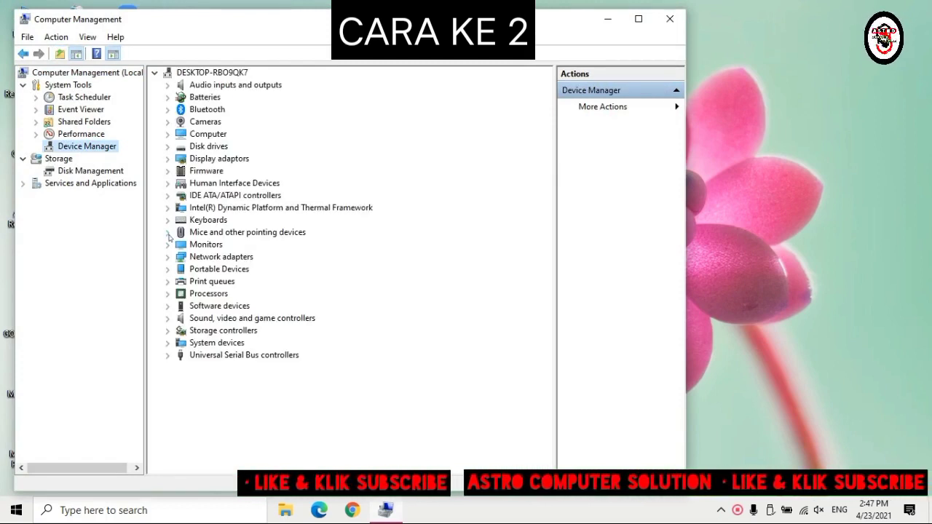
pyautogui.click(168, 233)
pyautogui.click(245, 248)
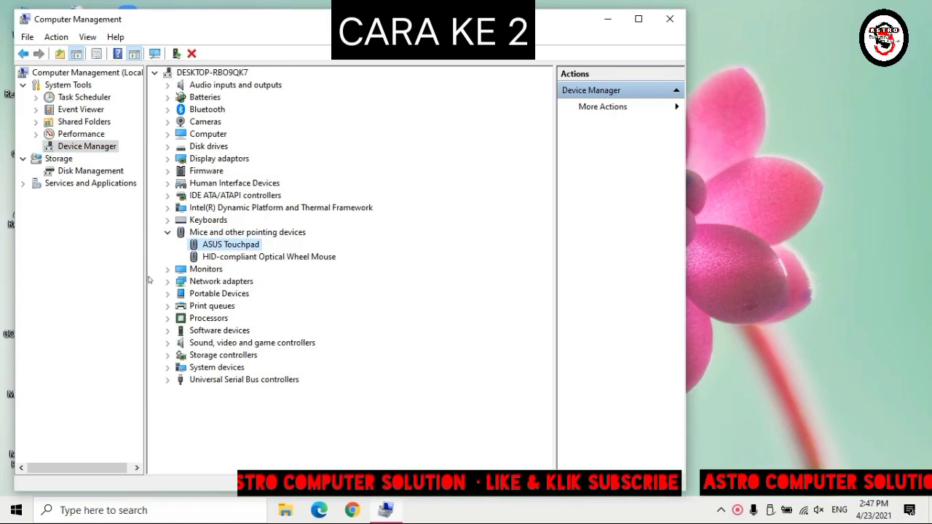
# Start a manual driver update for ASUS Touchpad, choosing from the list of drivers available on the computer.
pyautogui.rightClick(230, 248)
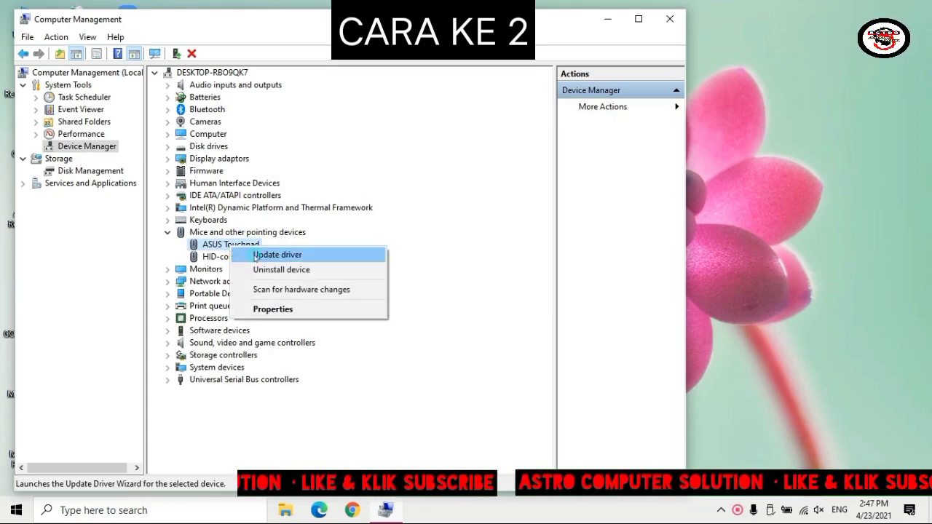
pyautogui.click(256, 257)
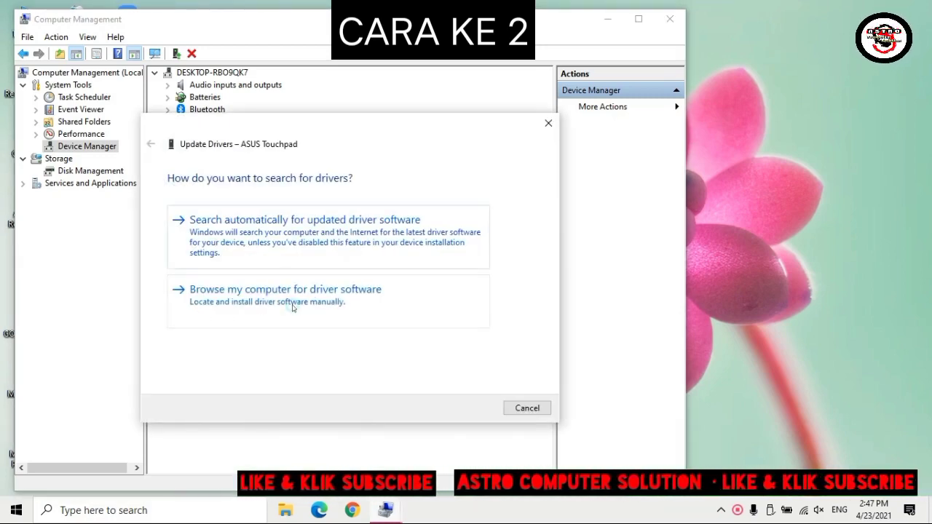
pyautogui.click(292, 306)
pyautogui.click(284, 329)
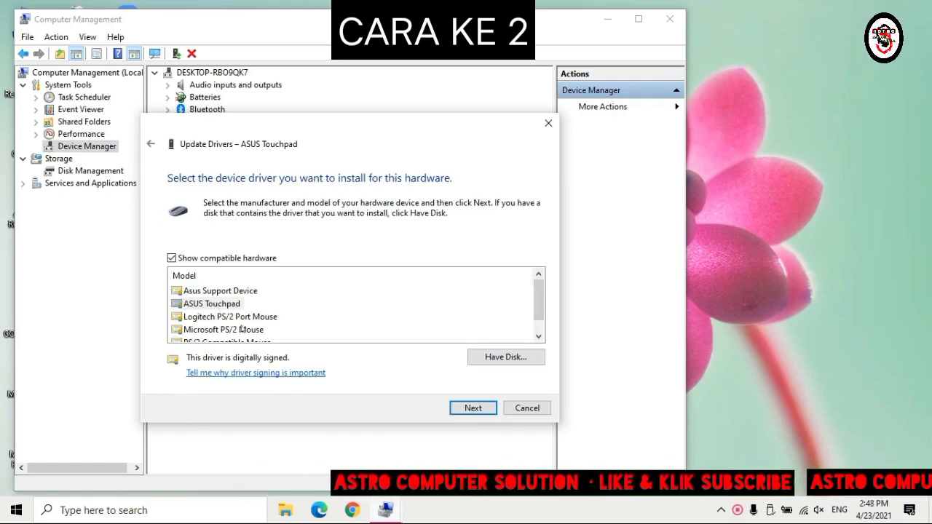
# Install the PS/2 Compatible Mouse driver for the touchpad, then close the update wizard and answer the restart prompt.
pyautogui.scroll(-1, 243, 331)
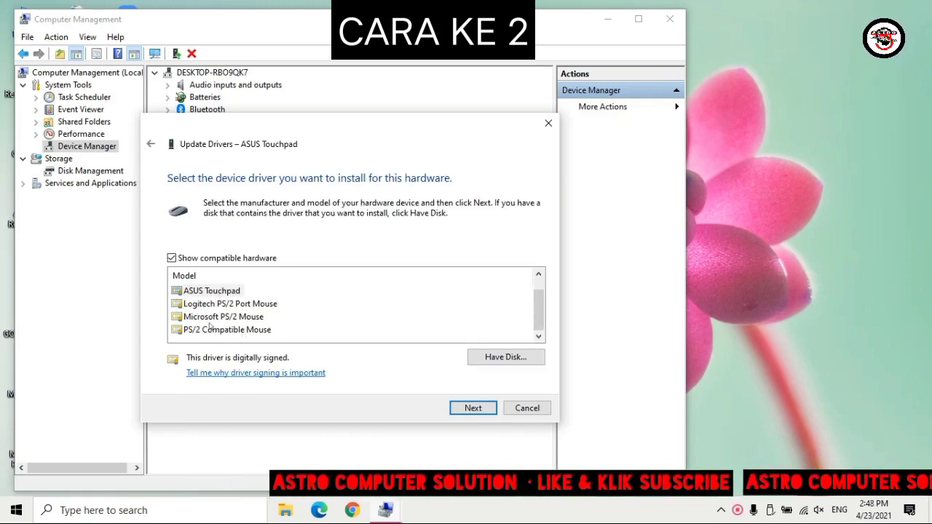
pyautogui.click(213, 330)
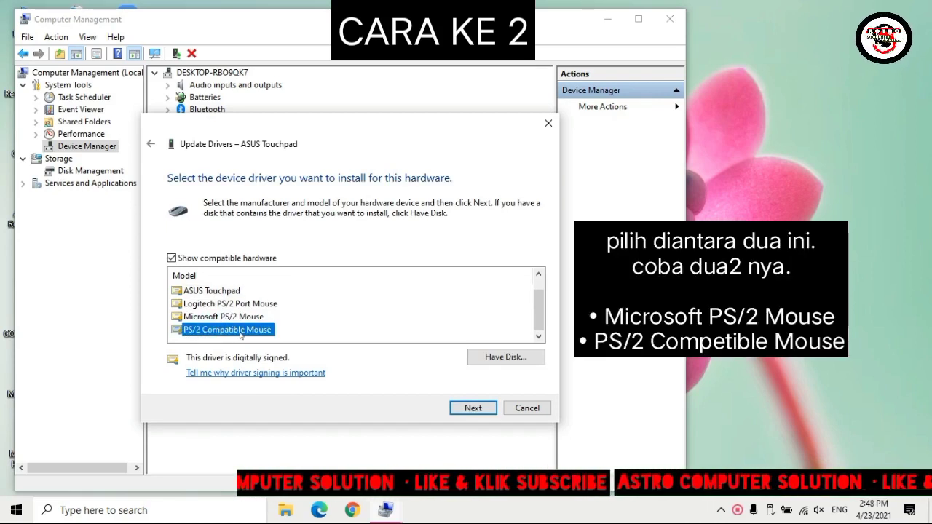
pyautogui.click(473, 409)
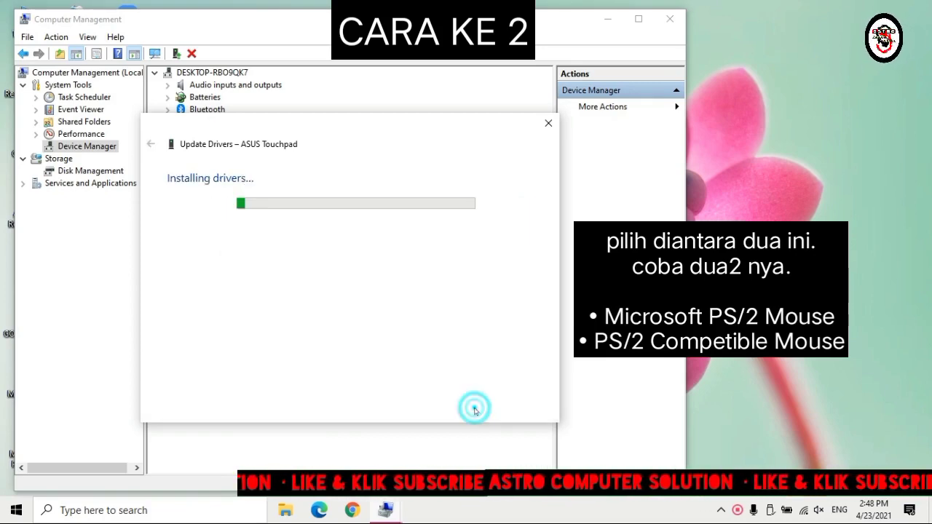
pyautogui.click(512, 408)
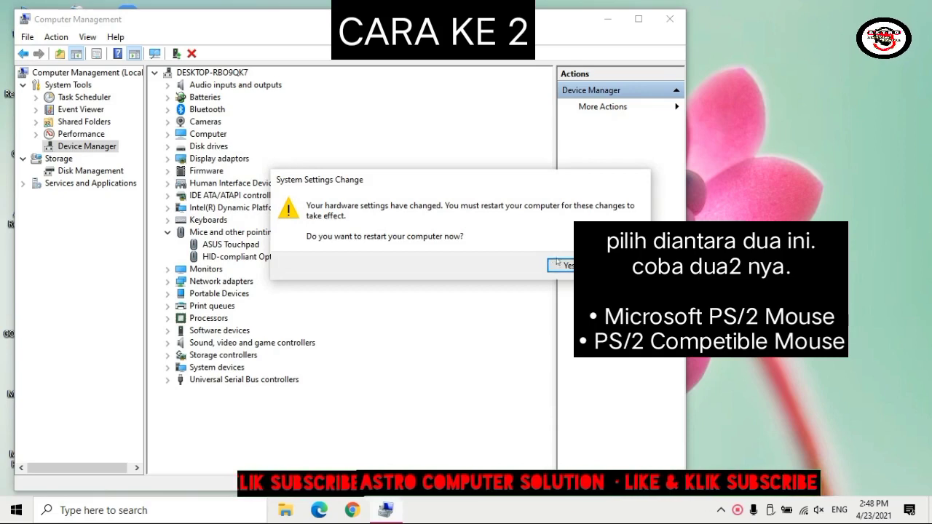
pyautogui.click(559, 264)
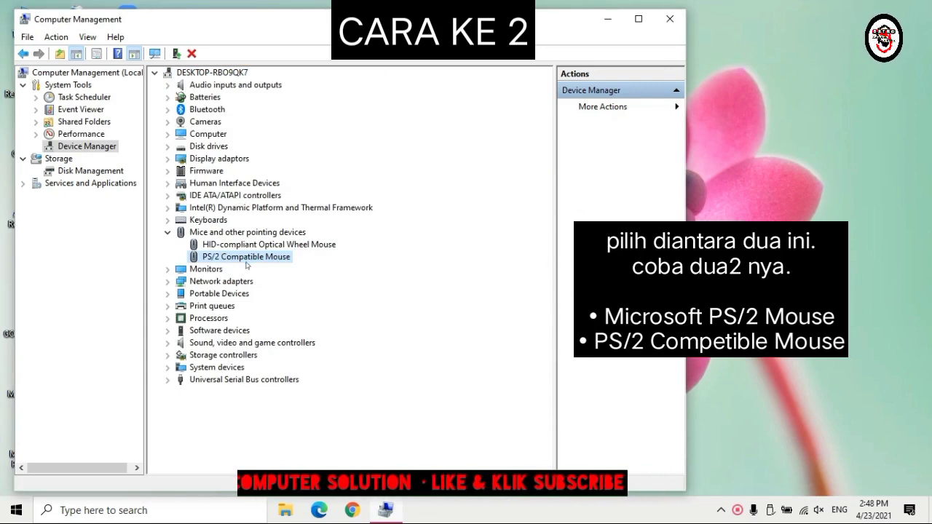
# Check the HID-compliant Optical Wheel Mouse and PS/2 Compatible Mouse entries, and close Computer Management.
pyautogui.click(222, 246)
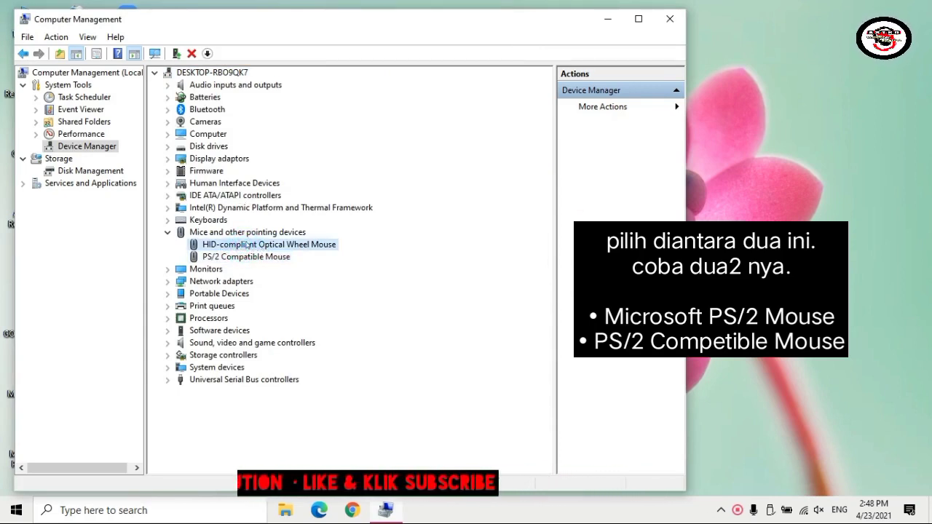
pyautogui.click(228, 258)
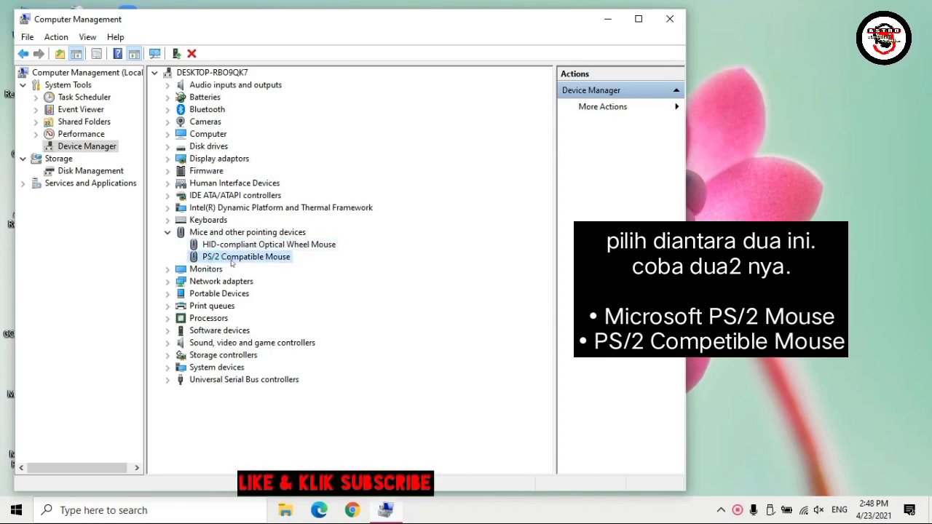
pyautogui.click(669, 20)
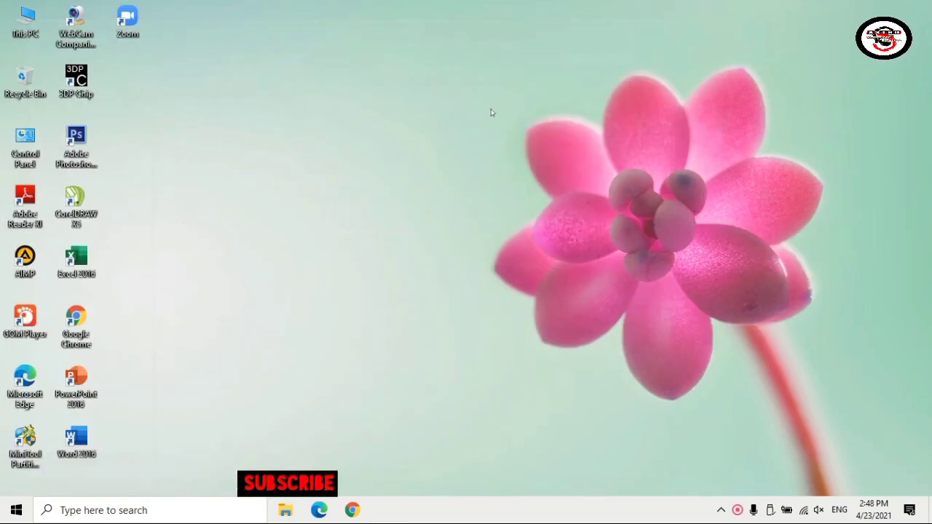
# Switch to Google Chrome, search for "support asus" and open the Official Support | ASUS Global result.
pyautogui.click(96, 321)
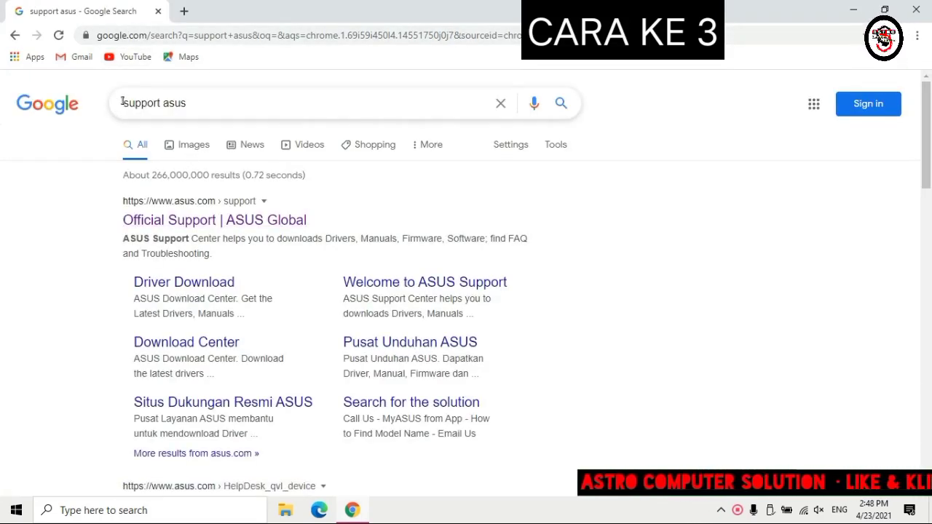
pyautogui.moveTo(122, 102); pyautogui.dragTo(188, 103)
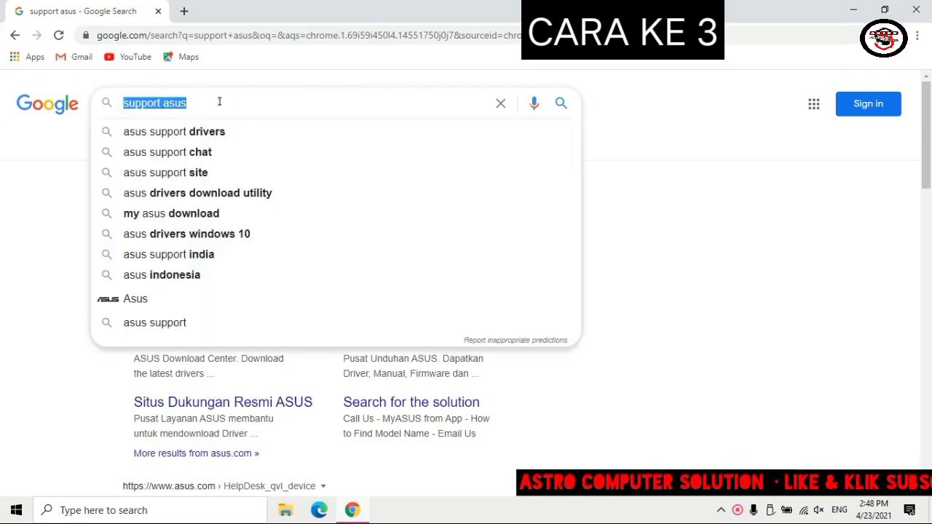
pyautogui.click(219, 101)
pyautogui.click(711, 266)
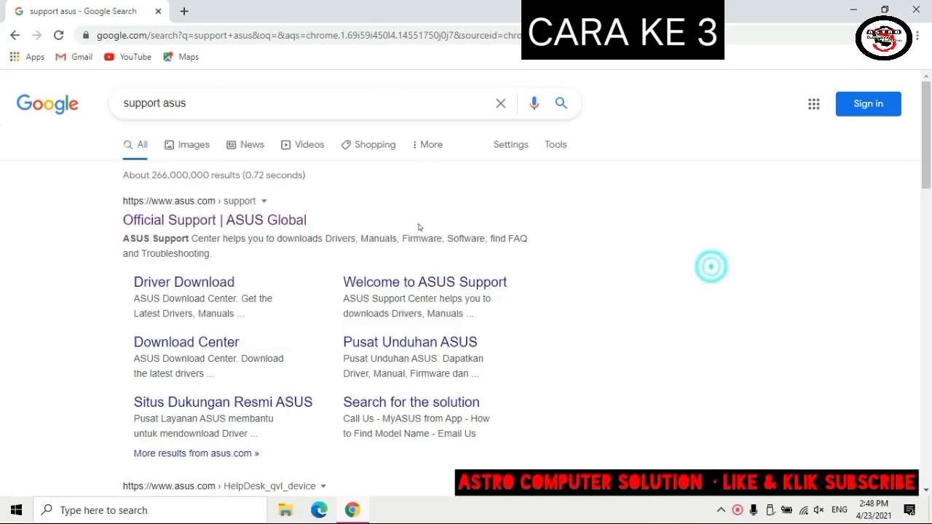
pyautogui.click(198, 219)
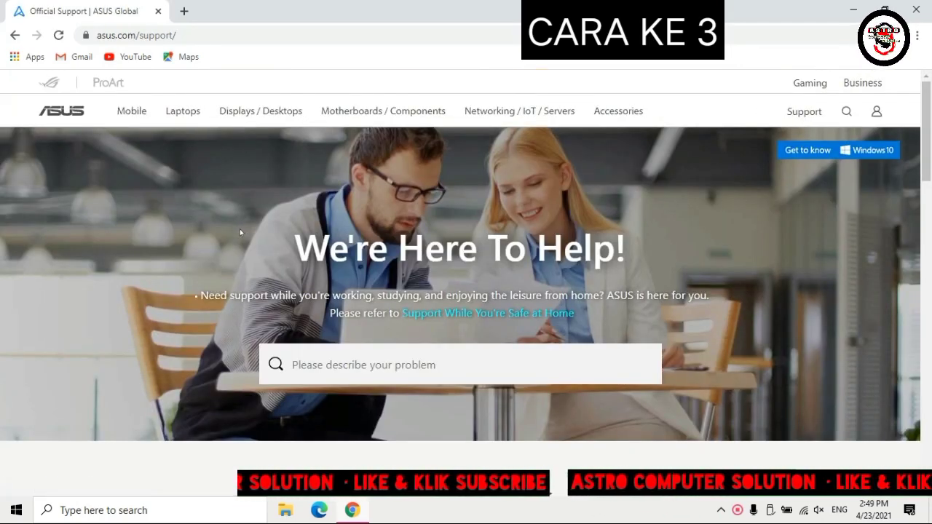
# Open the Laptops support section of the ASUS site and set the product series to ASUS Laptop Series.
pyautogui.scroll(-5, 239, 228)
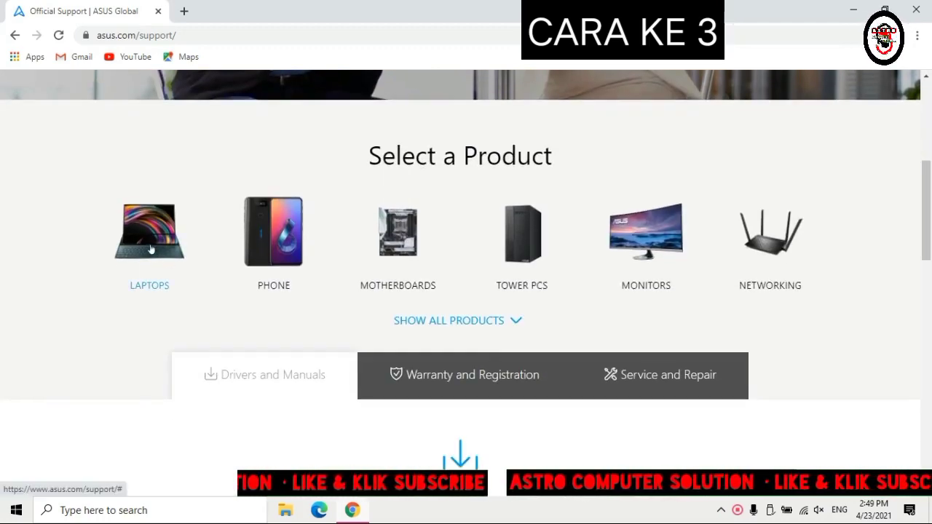
pyautogui.click(150, 250)
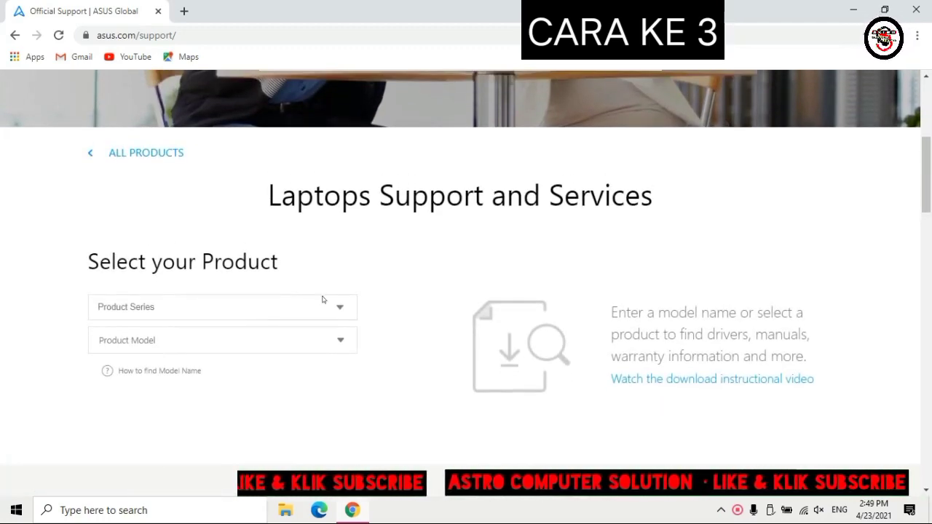
pyautogui.click(340, 306)
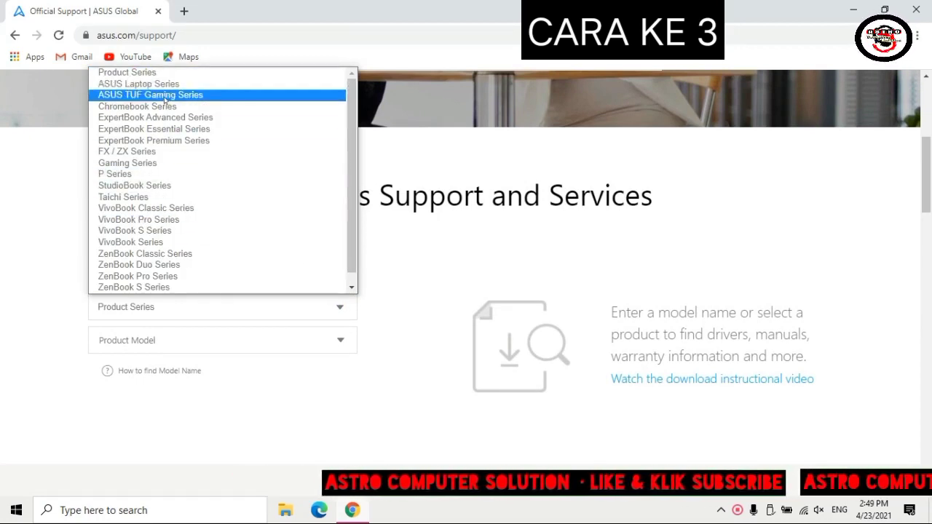
pyautogui.click(187, 85)
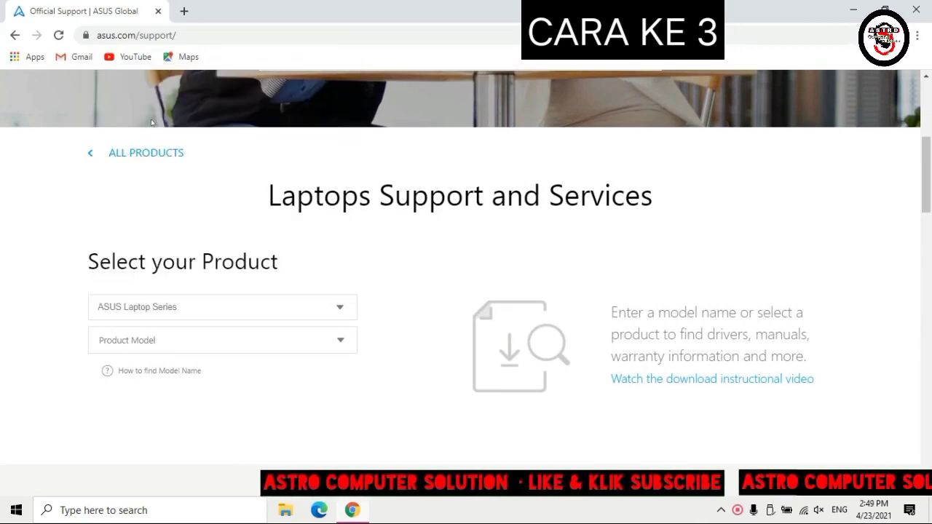
# Choose ASUS Laptop X441MA as the product model.
pyautogui.click(339, 340)
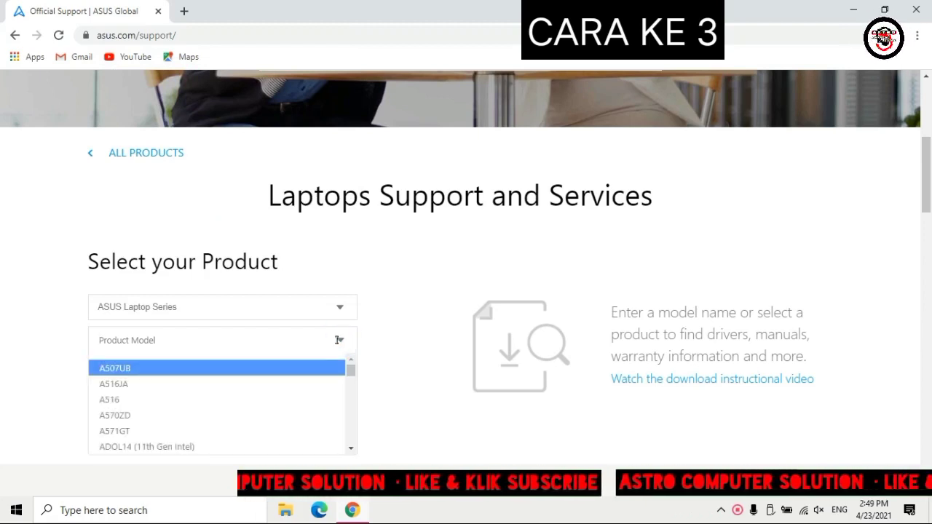
pyautogui.moveTo(349, 369); pyautogui.dragTo(349, 379)
pyautogui.scroll(-2, 250, 401)
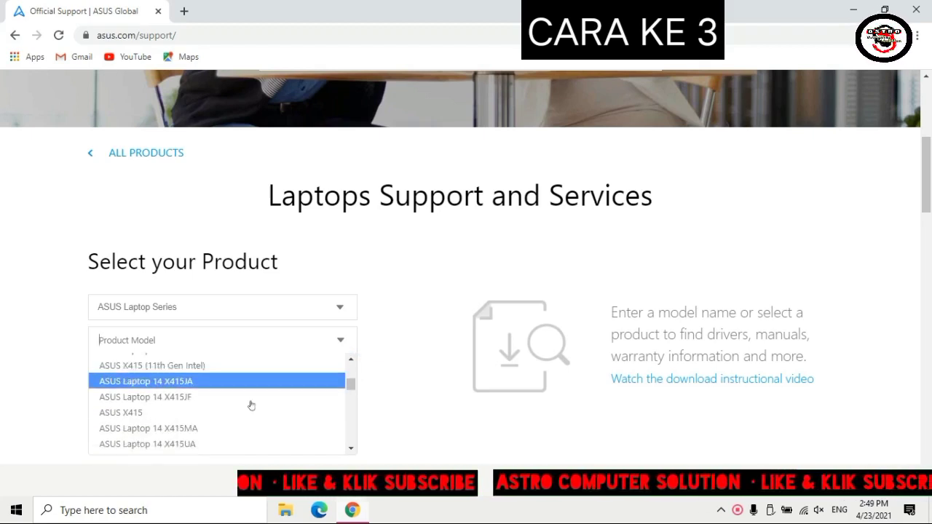
pyautogui.scroll(-5, 250, 405)
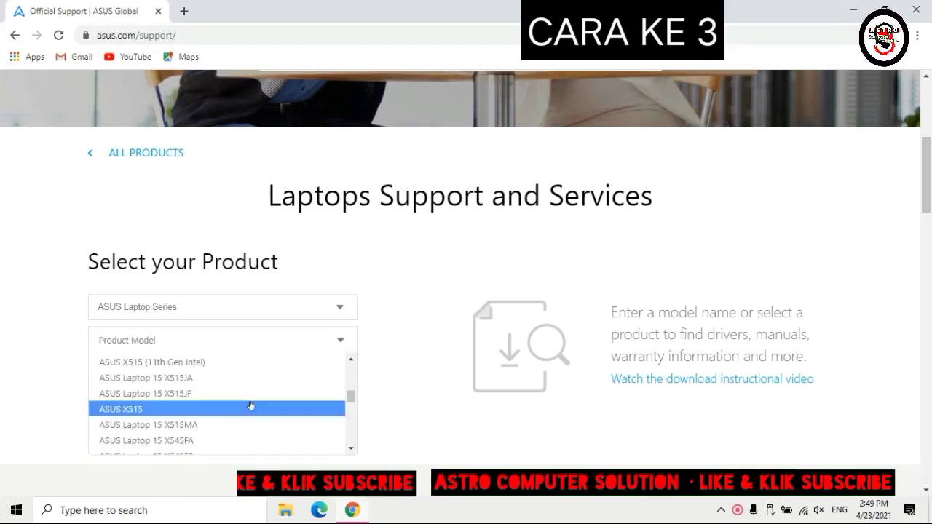
pyautogui.scroll(-5, 250, 405)
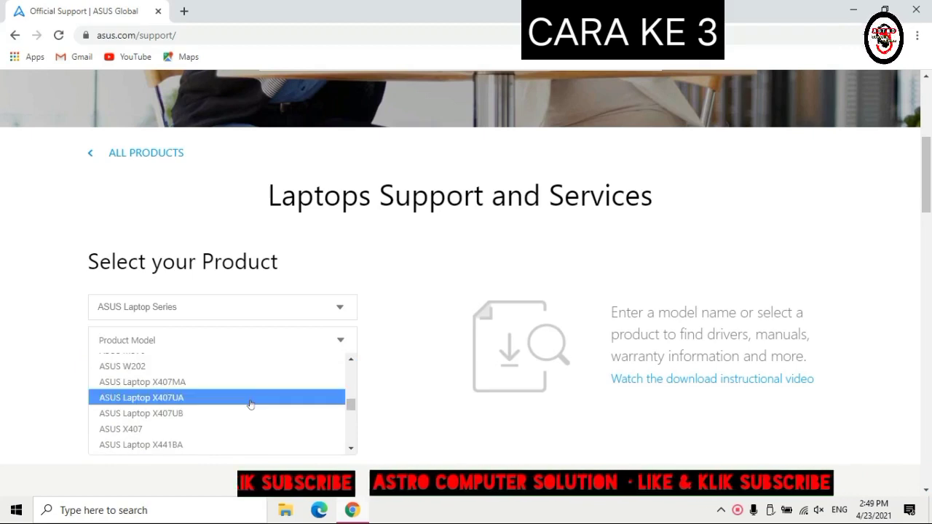
pyautogui.scroll(-2, 250, 404)
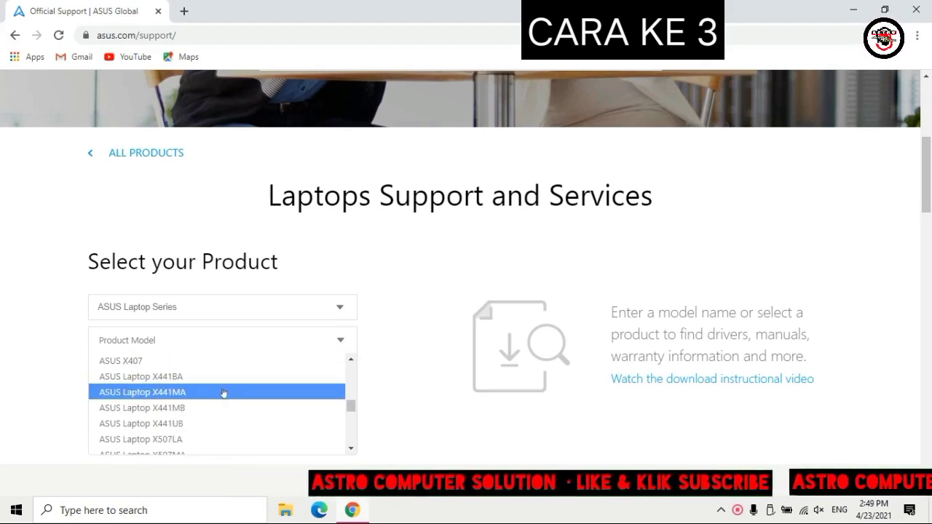
pyautogui.click(175, 395)
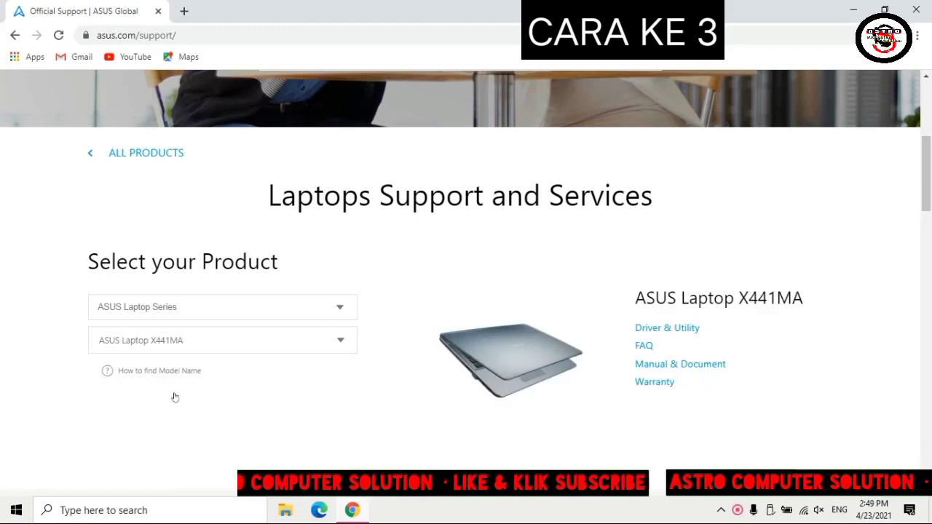
# Open the Driver & Utility page, confirm the model name ASUS VivoBook Max X441UA, and go to its Driver & Tools section.
pyautogui.click(678, 328)
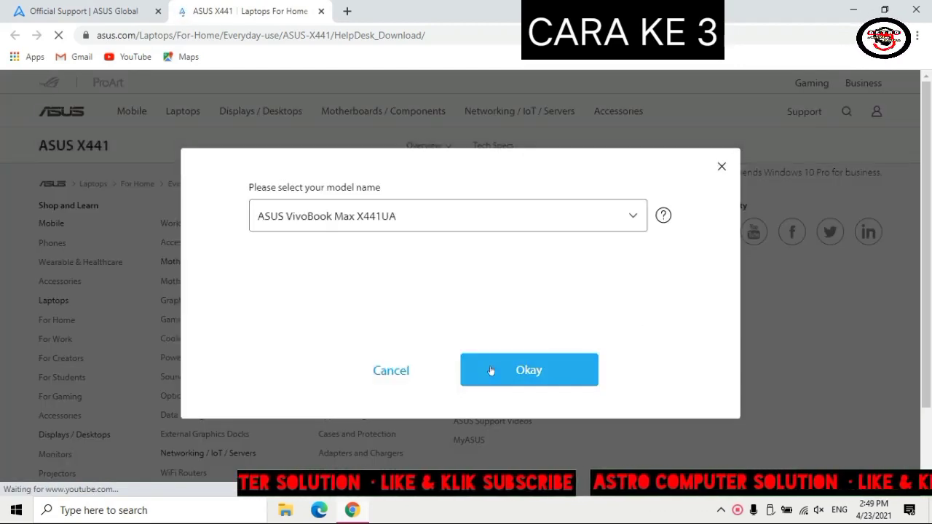
pyautogui.click(551, 368)
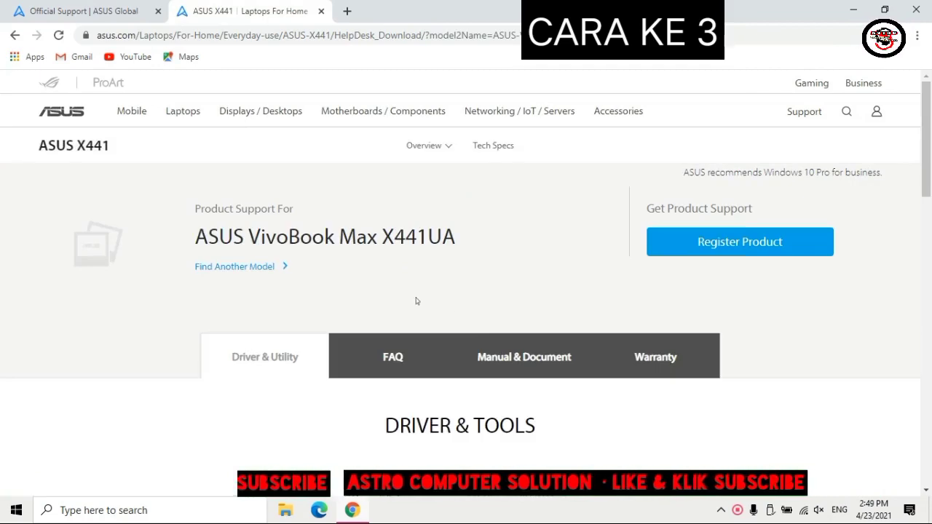
pyautogui.scroll(-3, 339, 319)
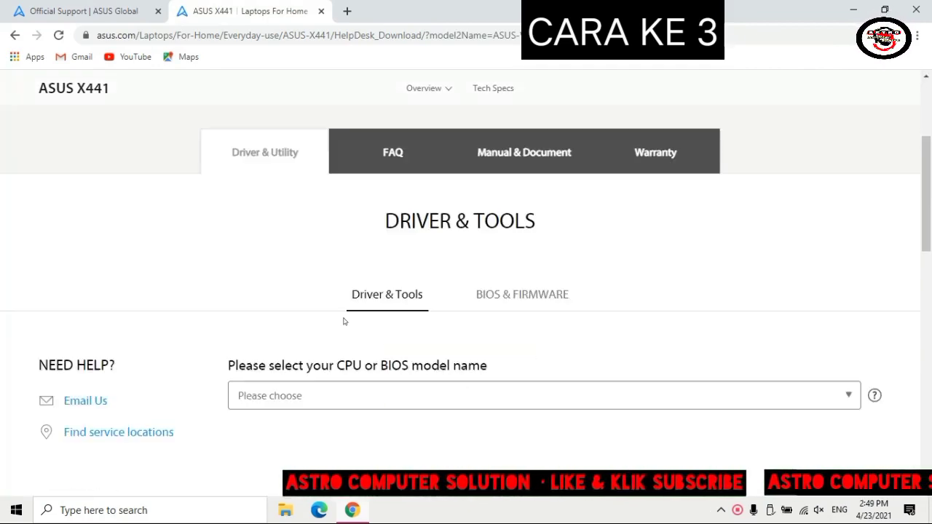
pyautogui.scroll(-1, 363, 186)
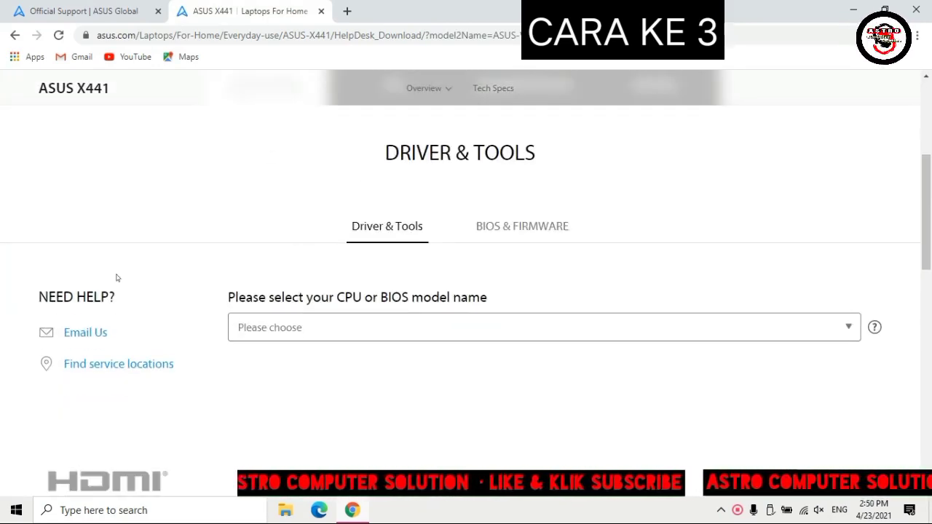
# Set the CPU or BIOS model name to X441UA and look through the available OS options.
pyautogui.click(334, 331)
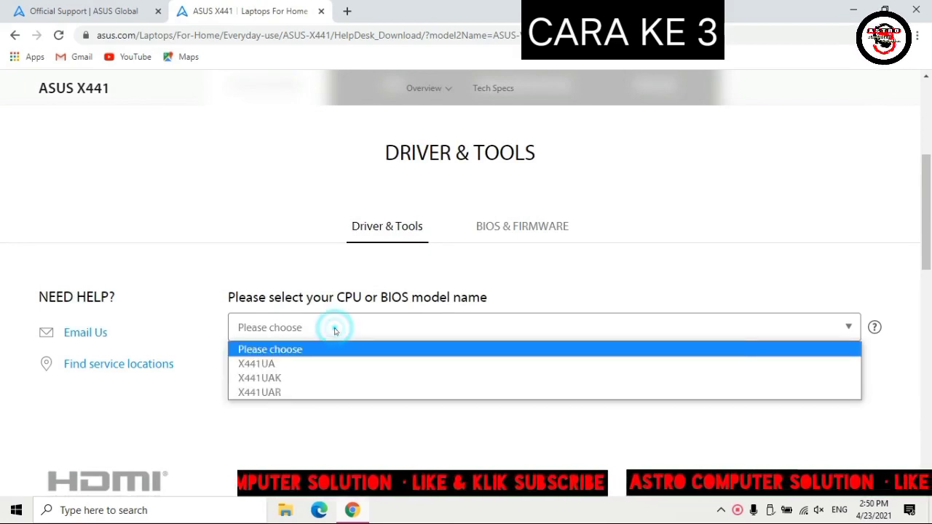
pyautogui.click(286, 364)
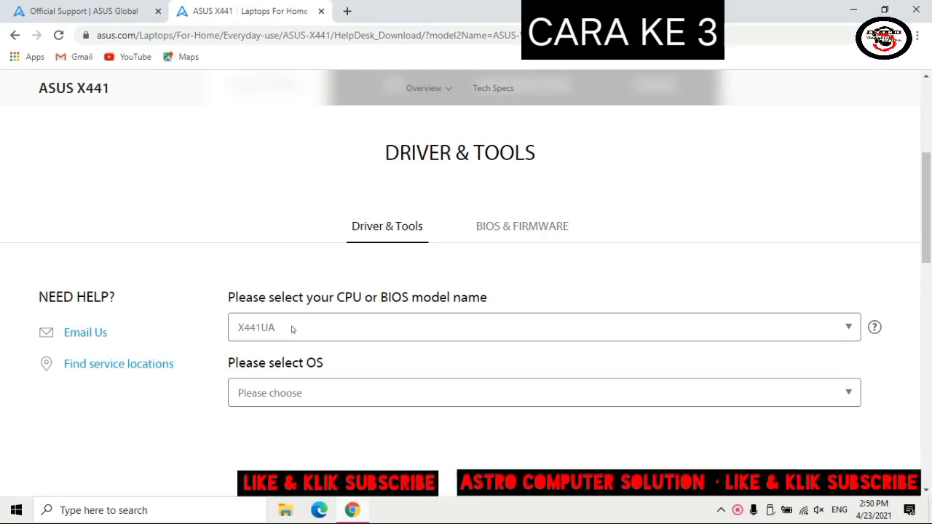
pyautogui.scroll(-1, 311, 391)
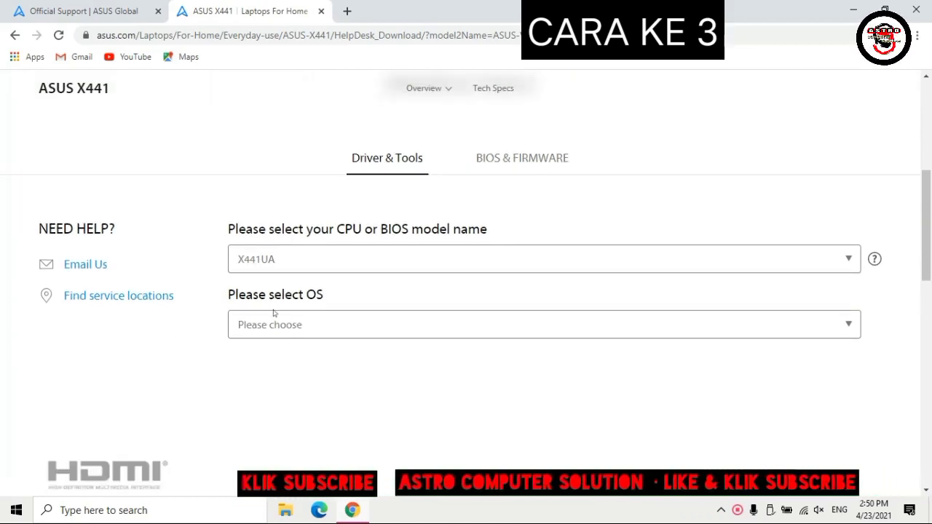
pyautogui.click(292, 325)
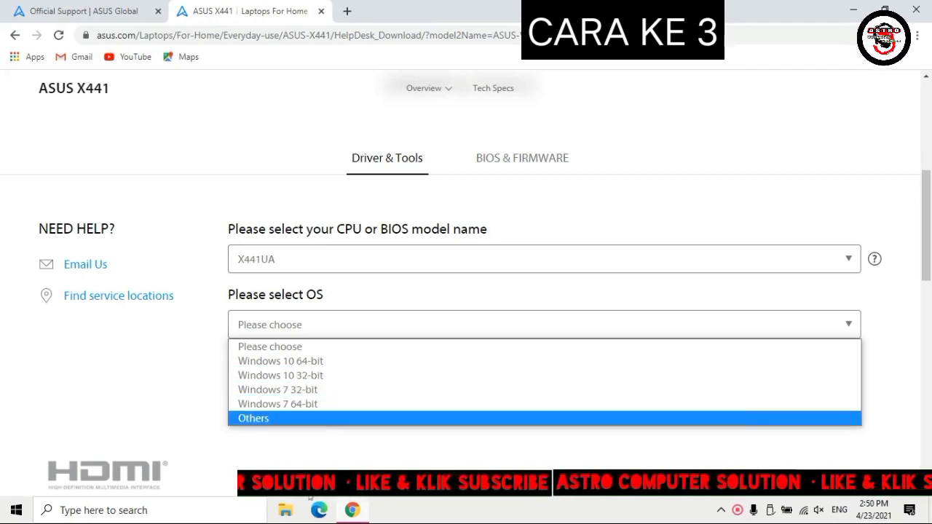
pyautogui.click(321, 434)
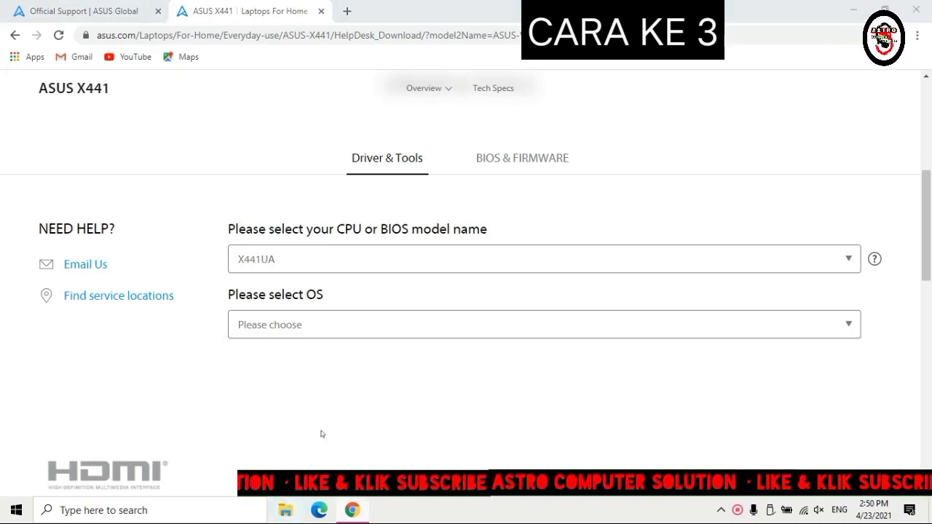
# Switch to File Explorer, open the properties of This PC to check the Windows edition and system type, and close the window.
pyautogui.click(285, 510)
pyautogui.rightClick(40, 193)
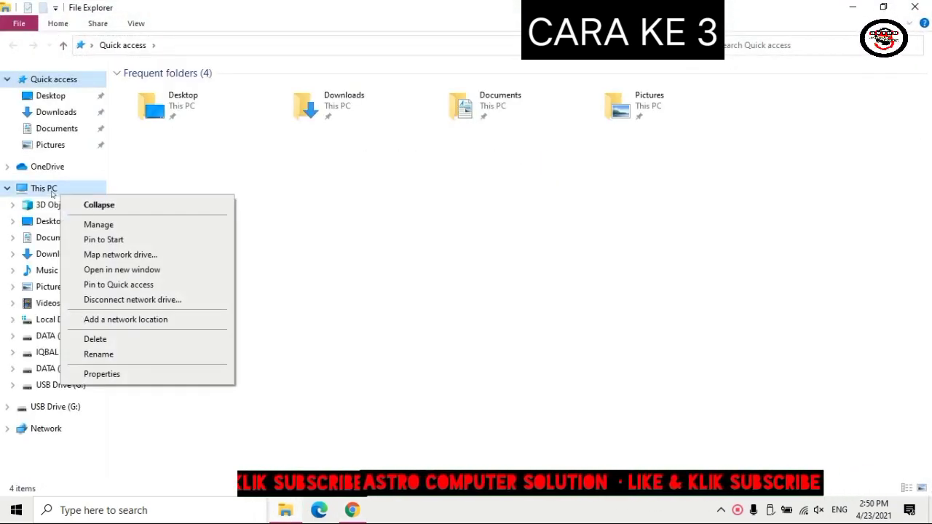
pyautogui.click(122, 374)
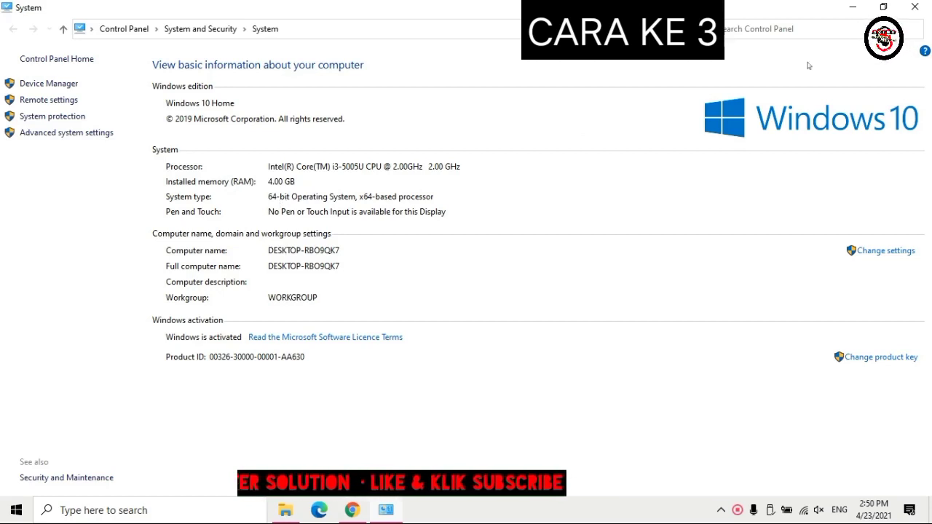
pyautogui.click(913, 14)
pyautogui.click(928, 6)
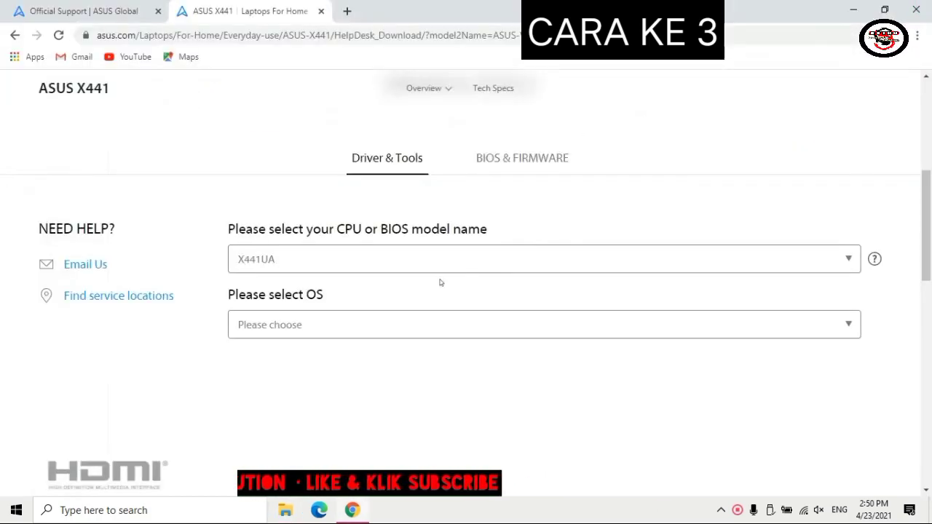
# Select Windows 10 64-bit as the OS on the ASUS page and go to its driver list.
pyautogui.click(366, 319)
pyautogui.click(284, 362)
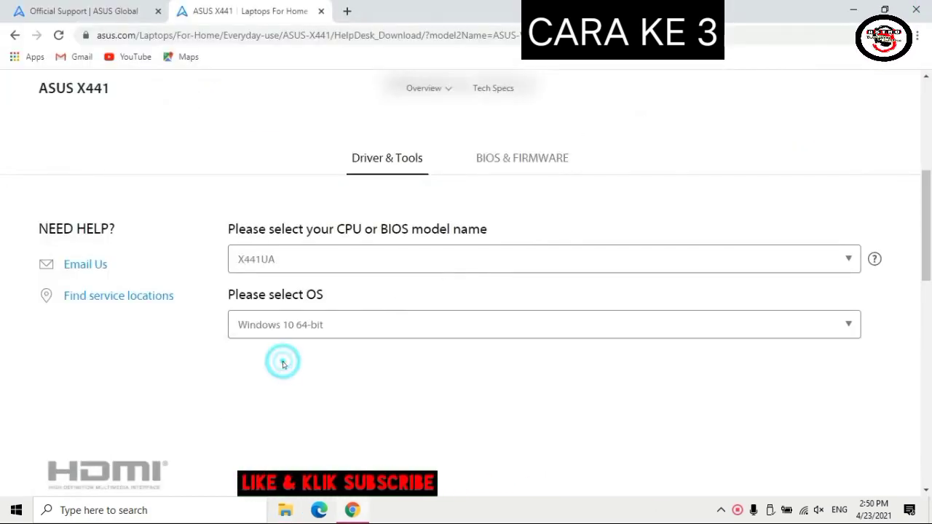
pyautogui.scroll(-3, 343, 353)
pyautogui.scroll(-1, 397, 313)
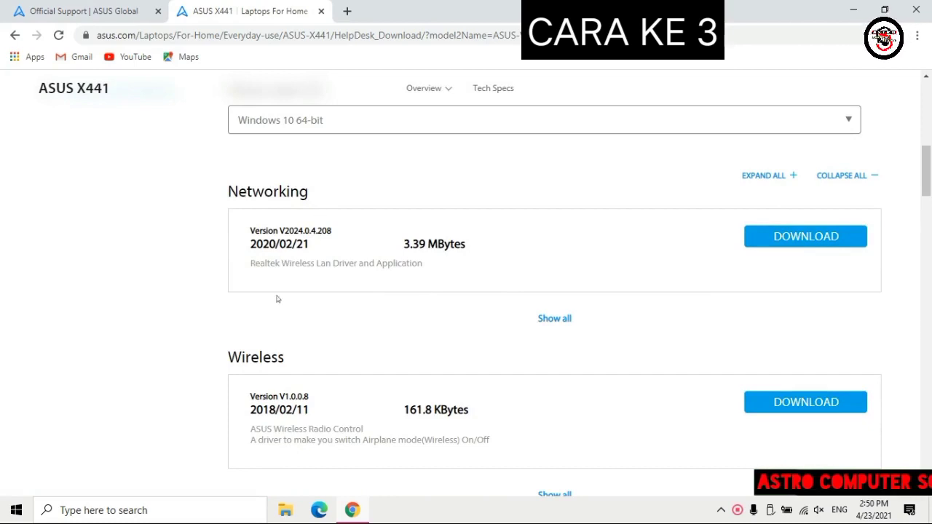
# Find the Pointing Device category and start downloading the ASUS Precision Touchpad driver, version V11.0.0.30.
pyautogui.scroll(-1, 277, 299)
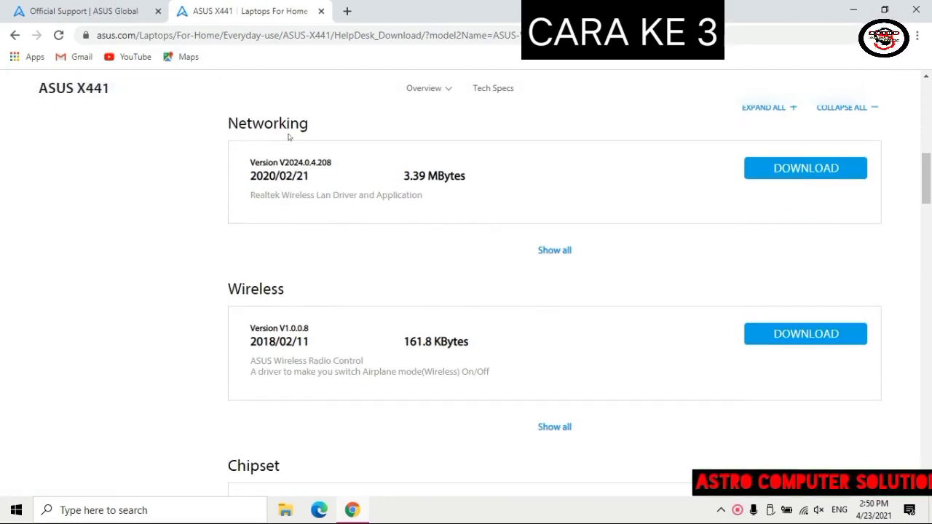
pyautogui.scroll(-2, 255, 346)
pyautogui.scroll(-2, 260, 349)
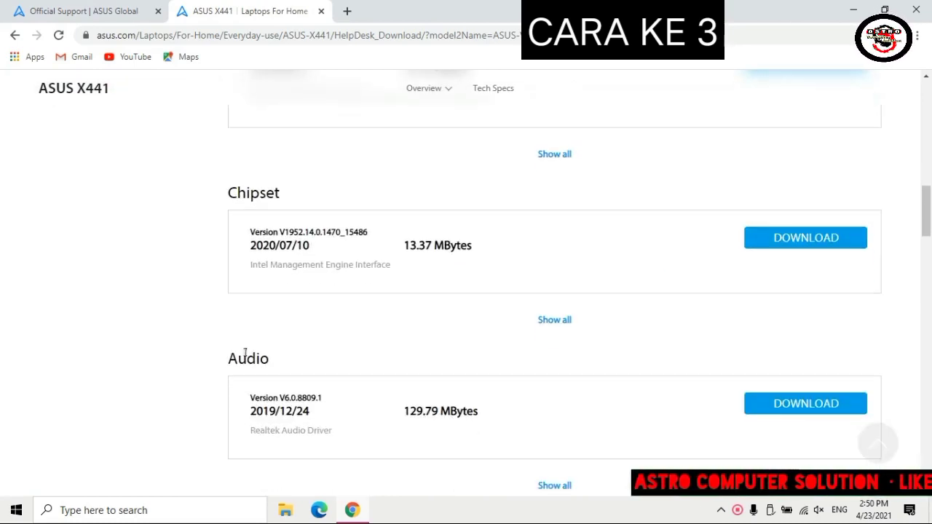
pyautogui.scroll(-3, 255, 382)
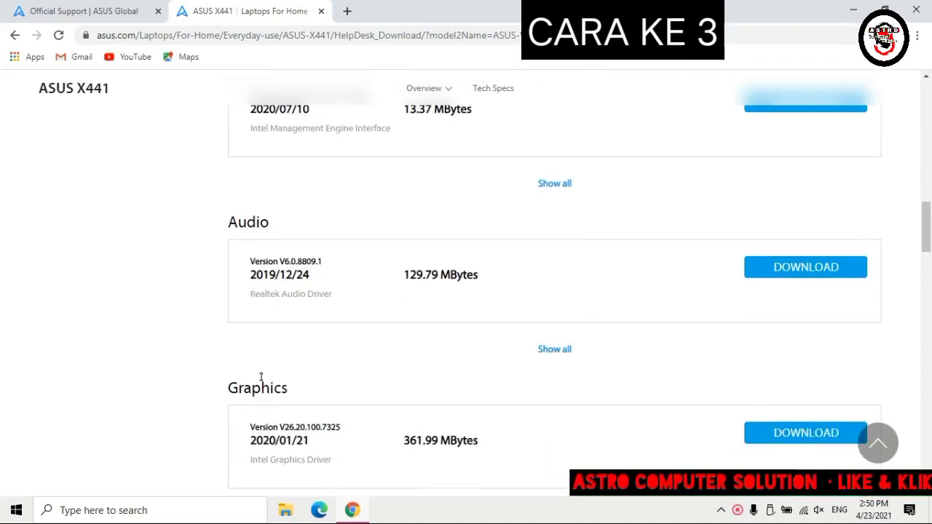
pyautogui.scroll(-2, 259, 371)
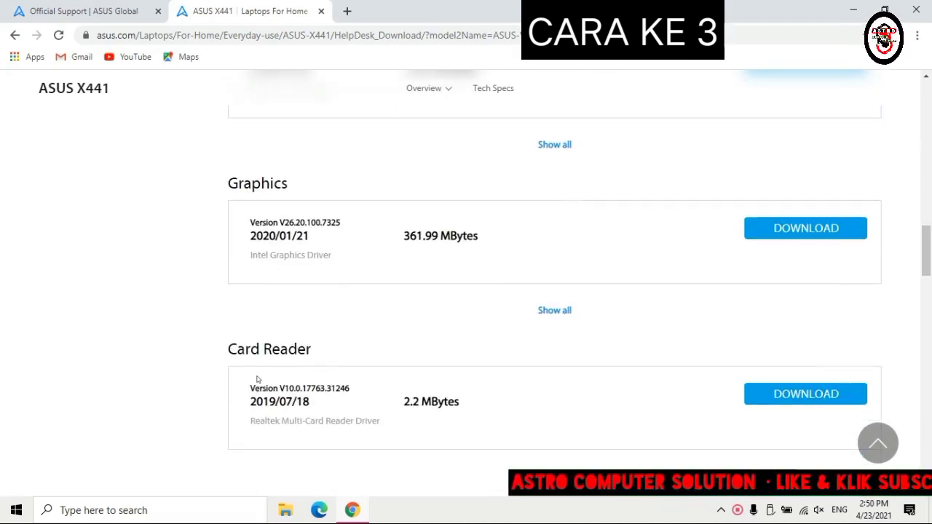
pyautogui.scroll(-3, 241, 327)
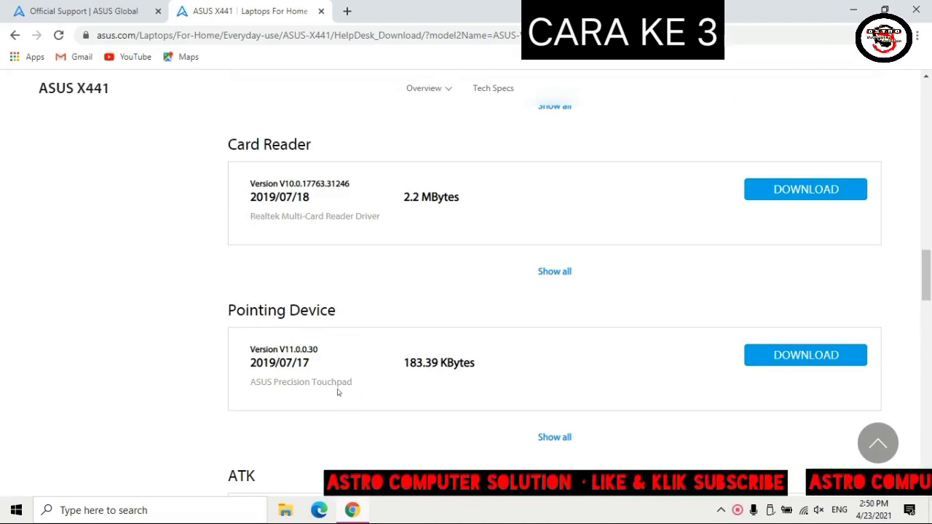
pyautogui.click(774, 356)
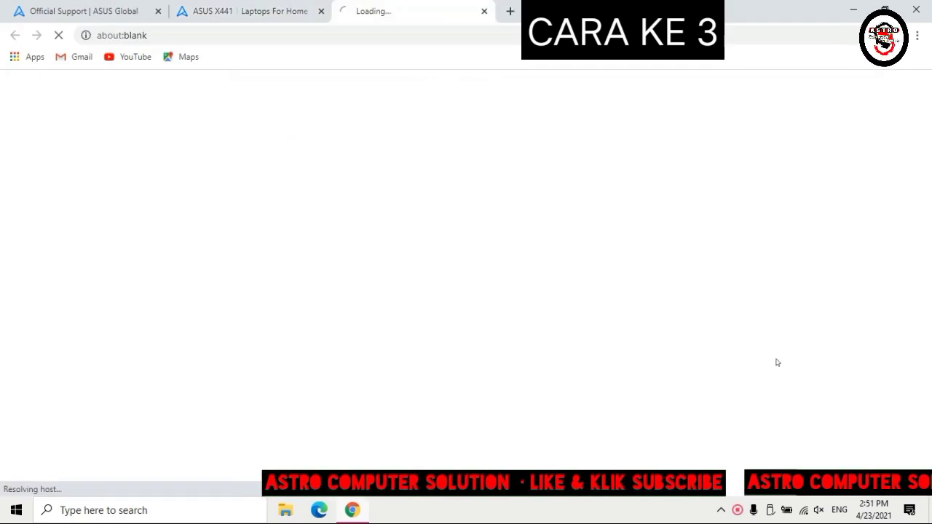